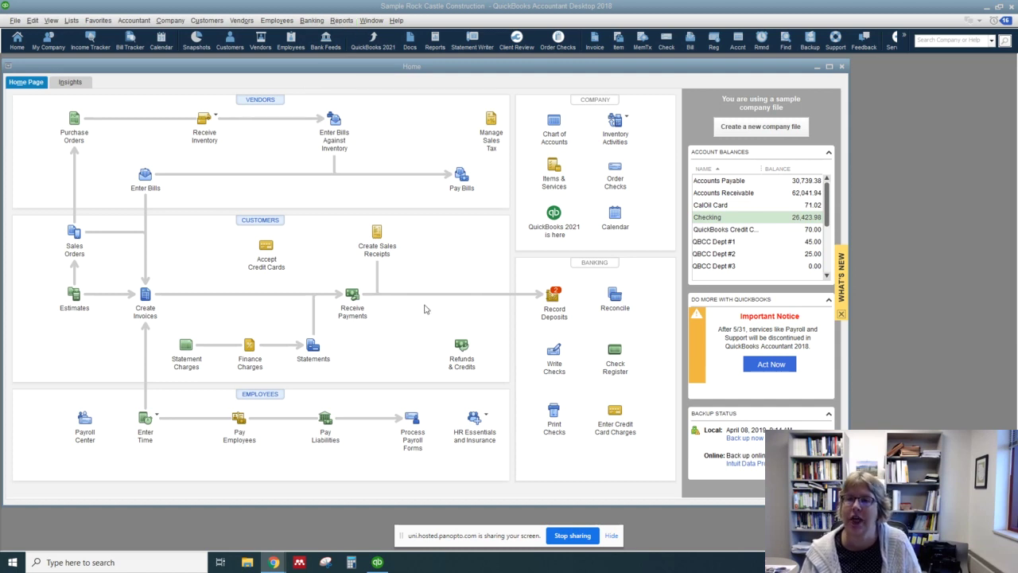
left_click(342, 21)
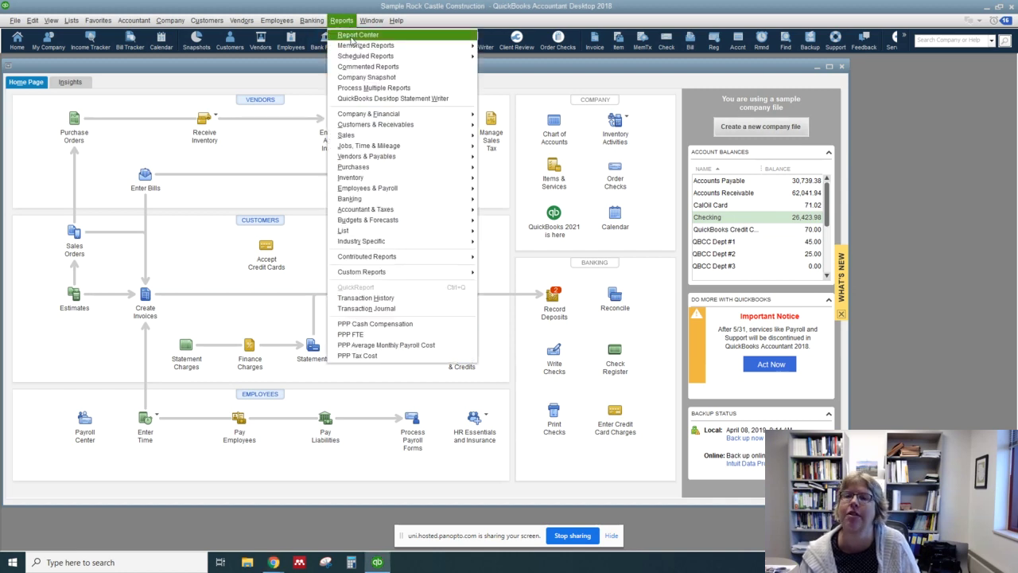
mouse_move(354, 46)
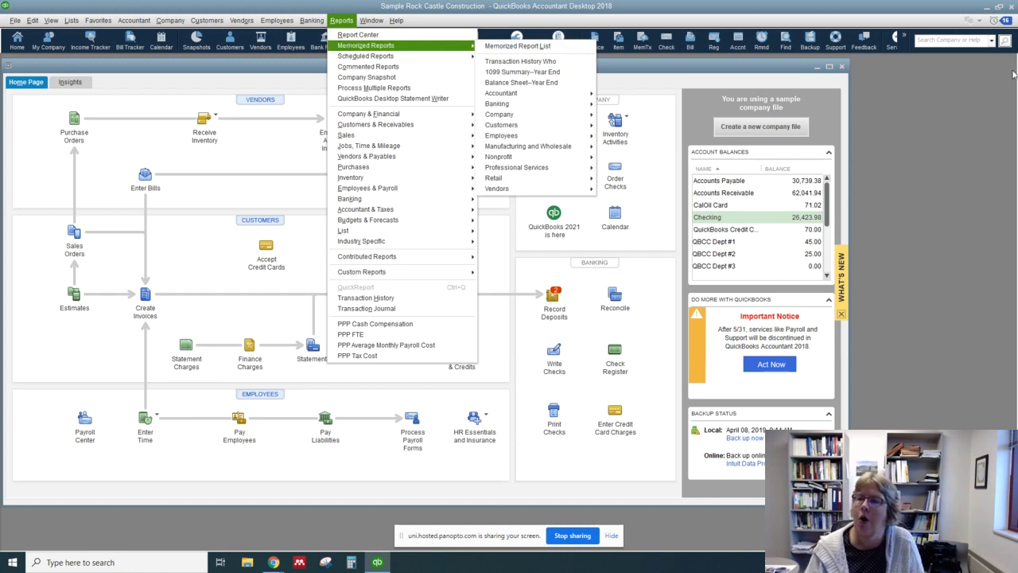
left_click(913, 110)
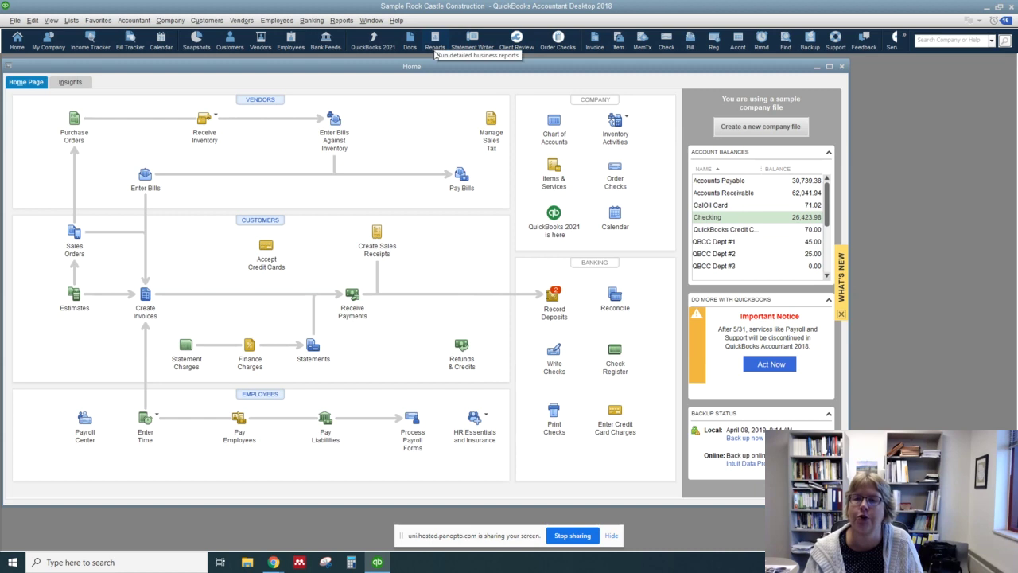
- Open the Report Center and browse the Sales, Banking, and Budgets & Forecasts report categories
left_click(342, 21)
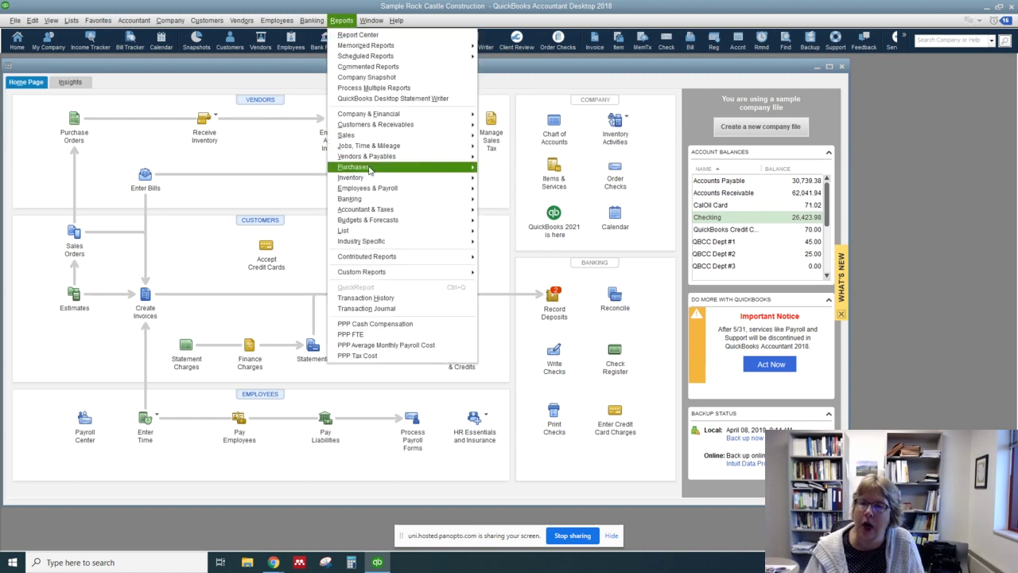
mouse_move(369, 170)
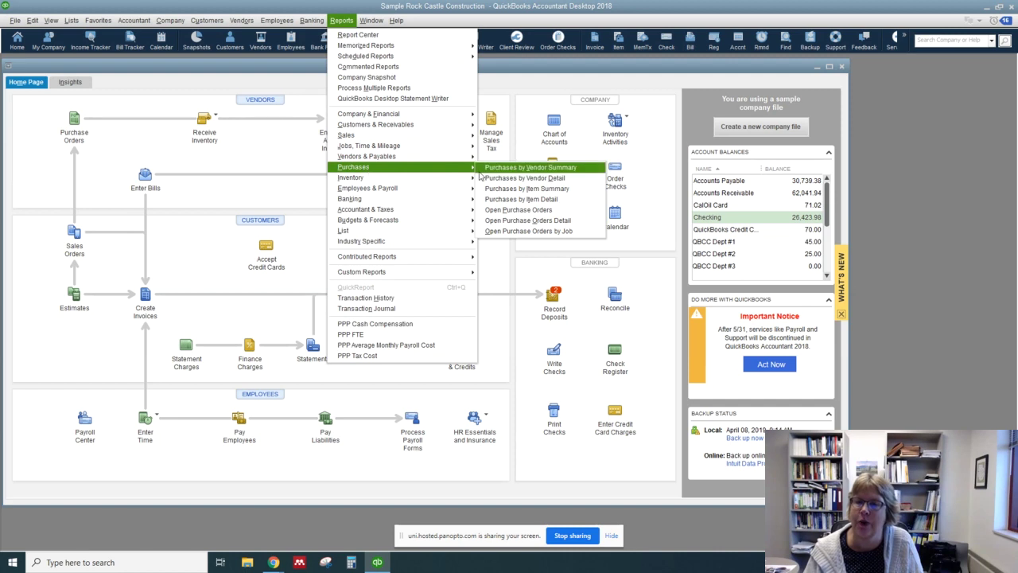
left_click(371, 37)
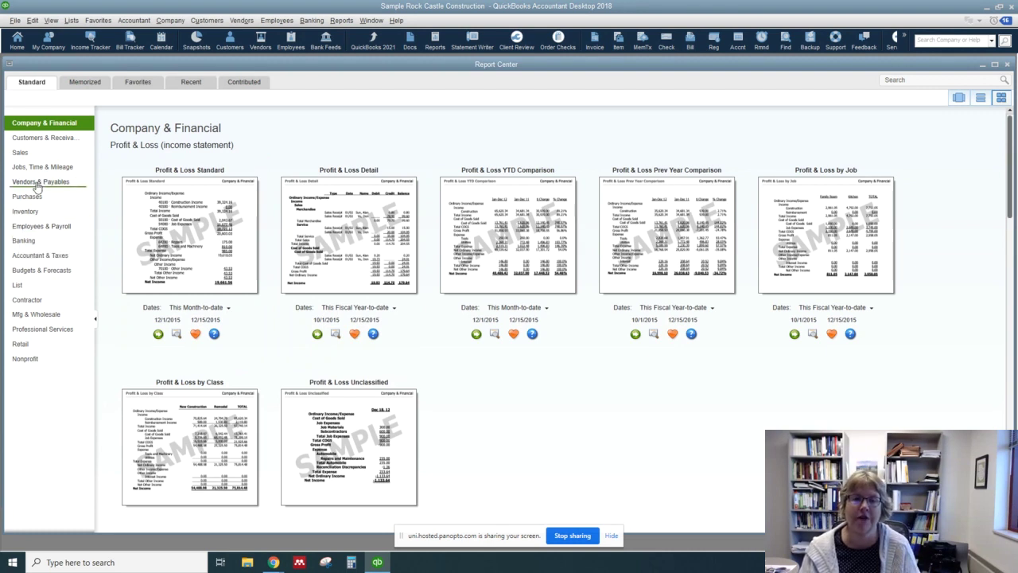
left_click(30, 154)
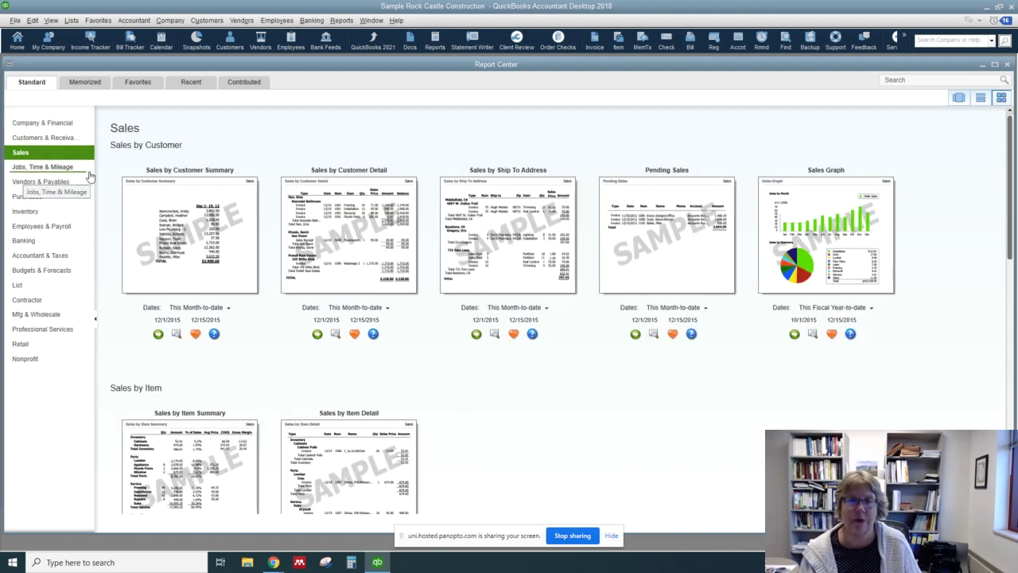
left_click(38, 241)
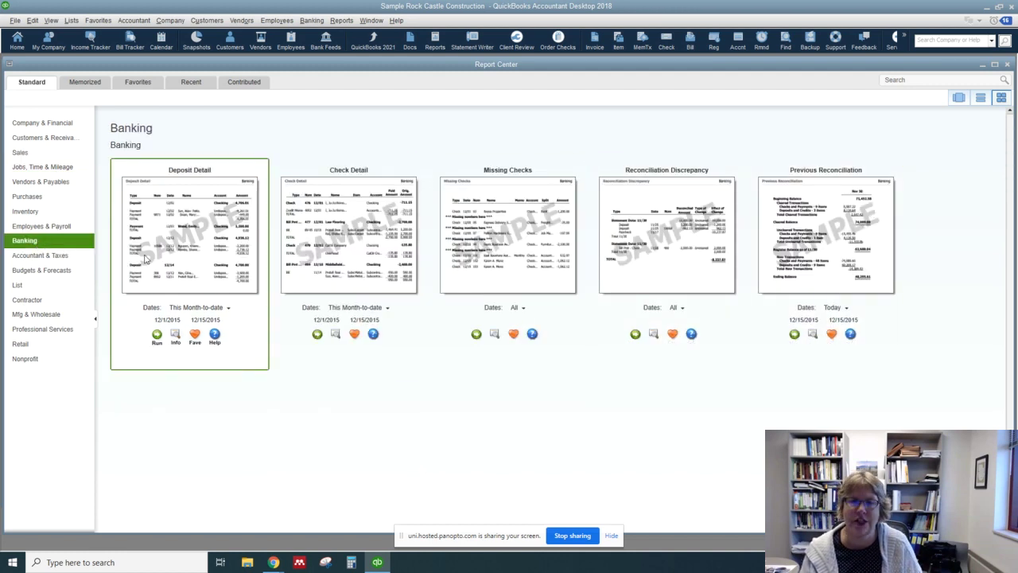
left_click(39, 269)
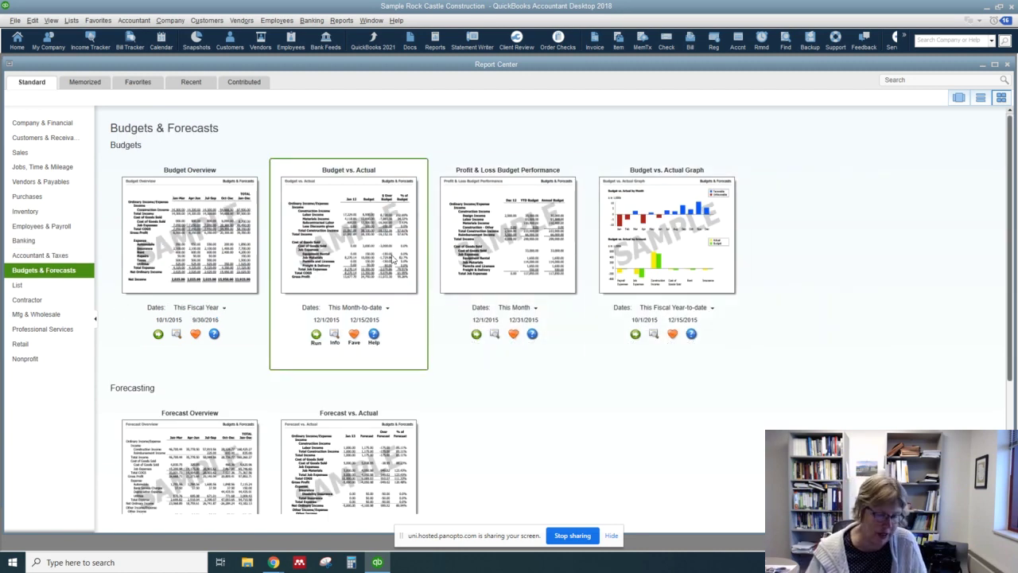
- Run the Sales by Customer Detail report in a maximized window and set its dates to This Fiscal Year-to-date
left_click(39, 153)
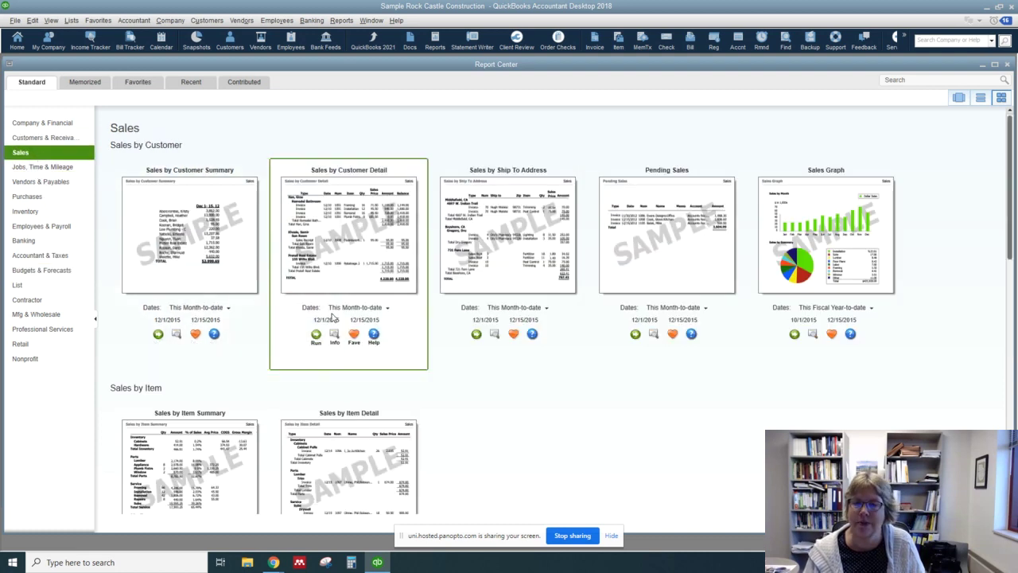
left_click(316, 334)
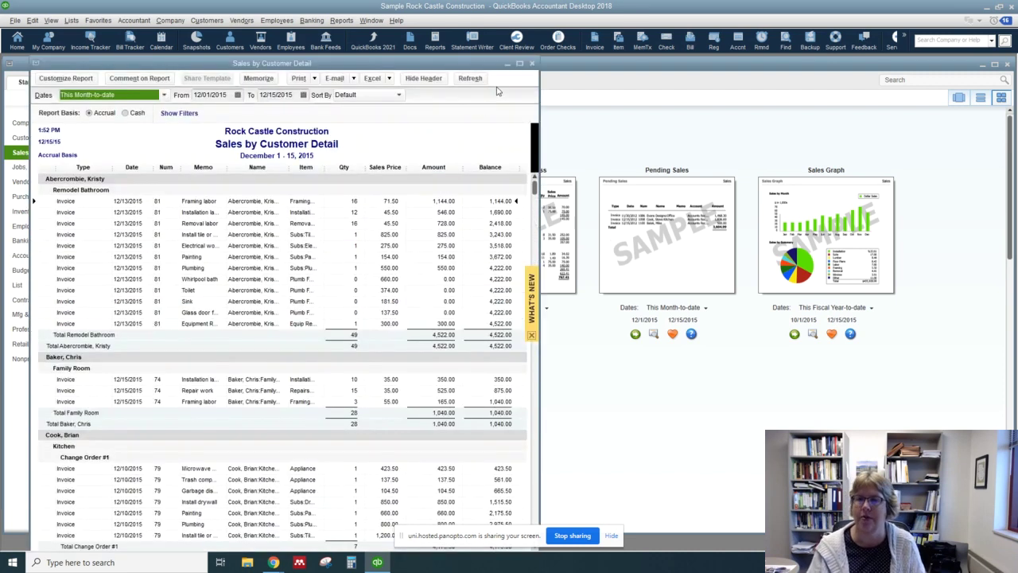
left_click(518, 65)
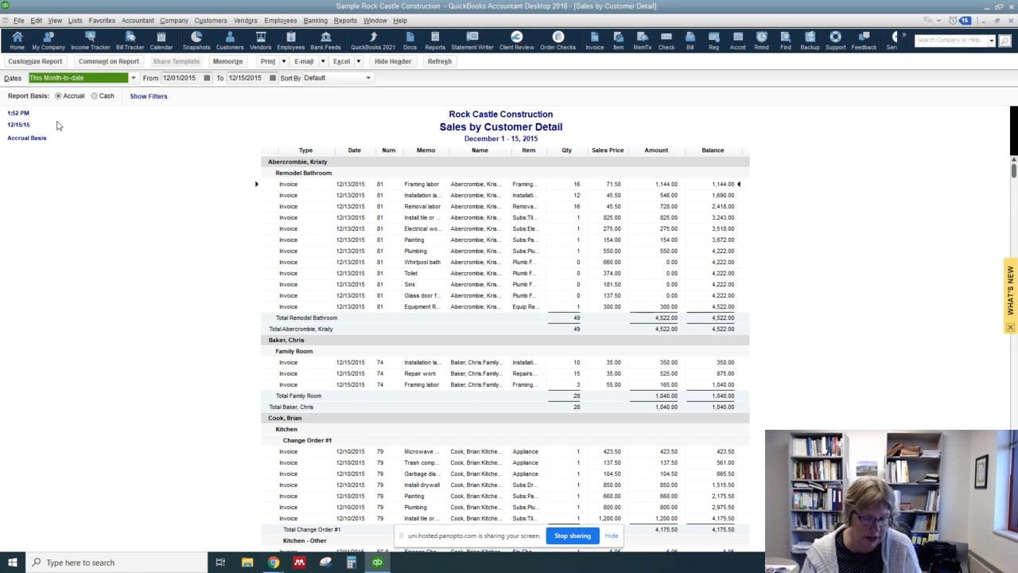
left_click(134, 78)
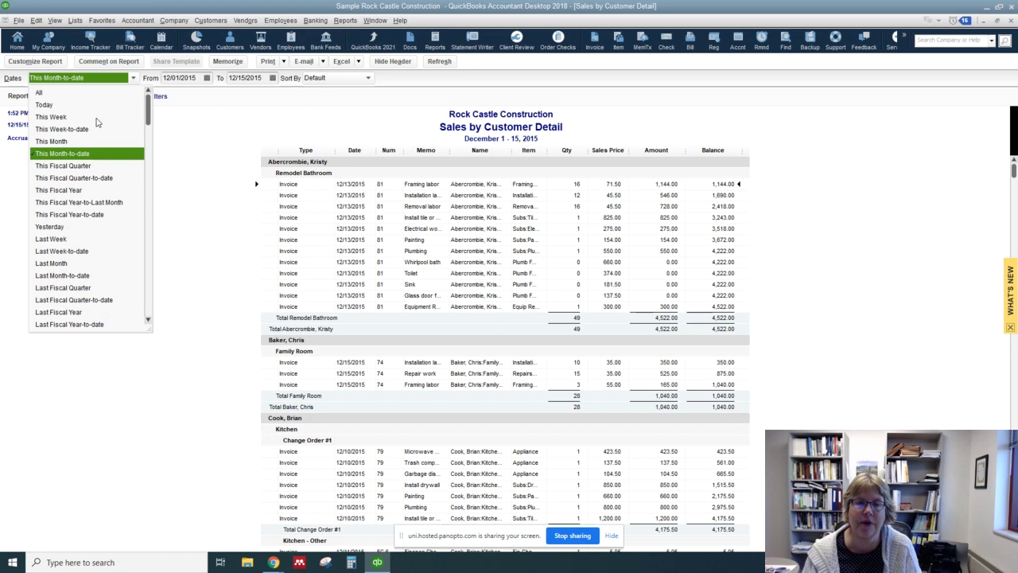
left_click(70, 215)
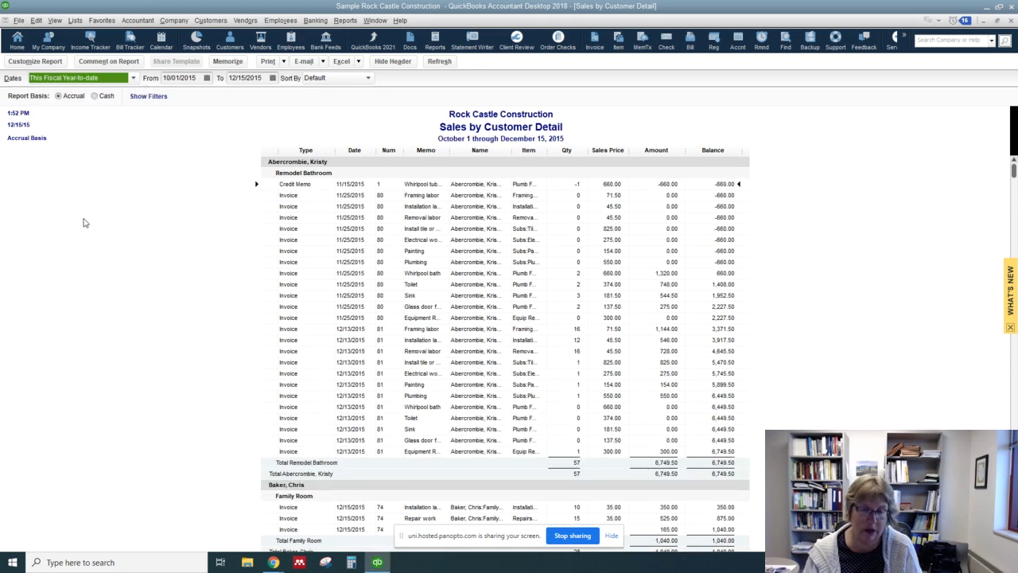
- Customize the report's displayed columns by removing the Memo column
left_click(35, 62)
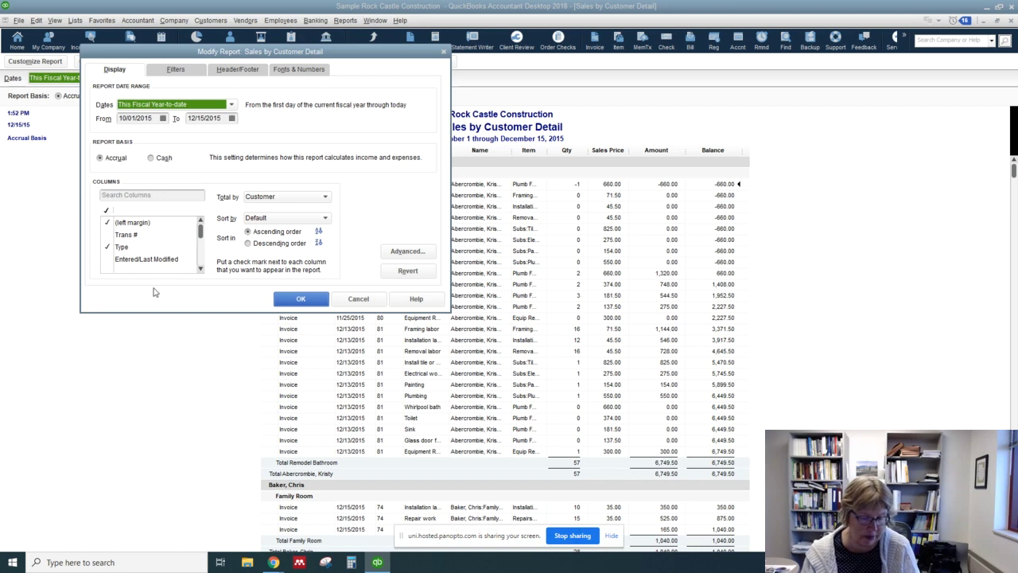
left_click(200, 269)
left_click(200, 269)
left_click(199, 269)
left_click(200, 269)
left_click(199, 269)
left_click(200, 268)
left_click(200, 269)
left_click(199, 269)
left_click(200, 269)
left_click(199, 269)
left_click(200, 268)
left_click(200, 268)
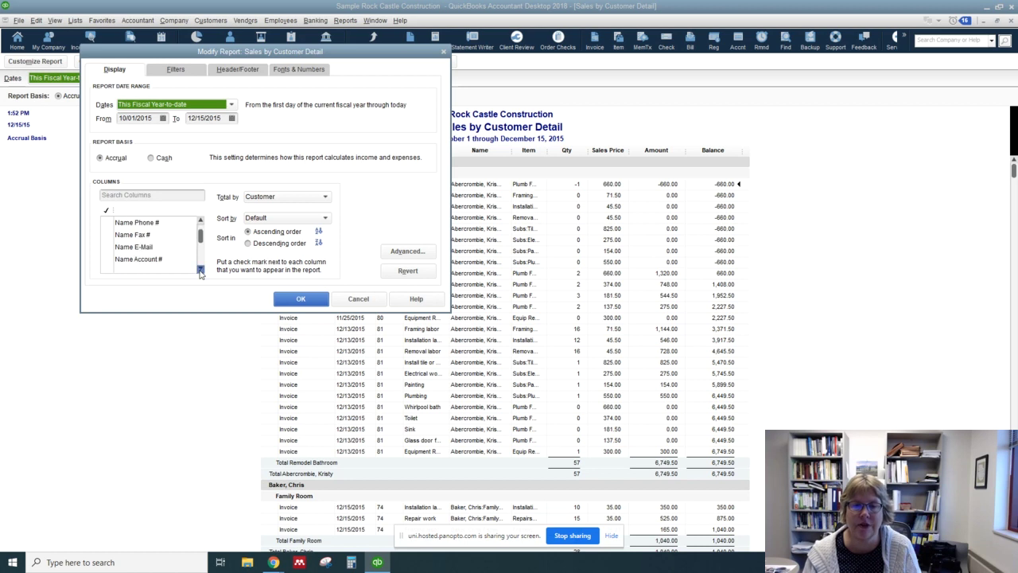
left_click(199, 269)
left_click(200, 269)
left_click(107, 248)
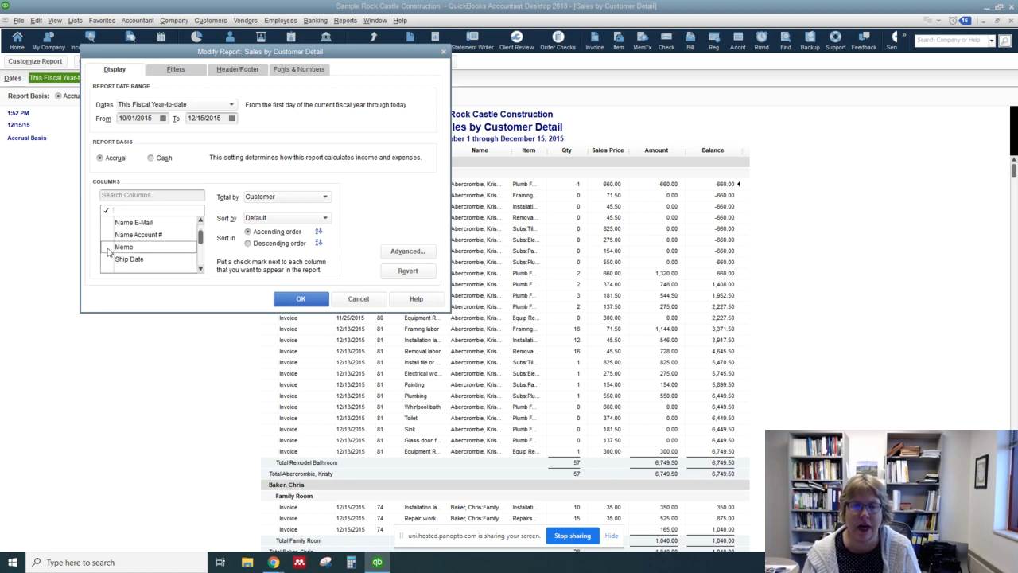
- Add the Paid column to the report's displayed columns
left_click(200, 269)
left_click(201, 269)
left_click(200, 269)
left_click(200, 269)
left_click(200, 269)
left_click(200, 269)
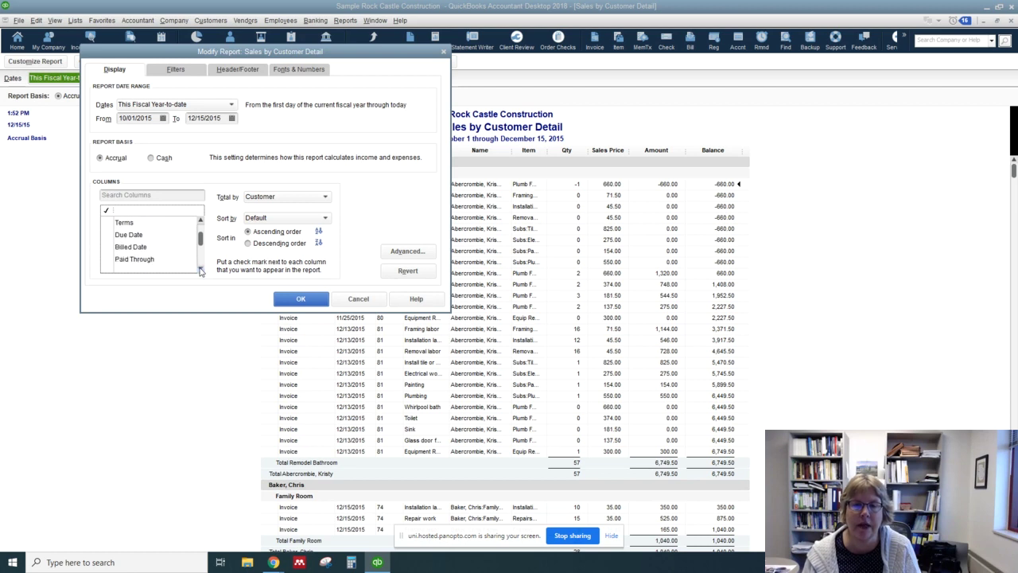
left_click(200, 269)
left_click(200, 269)
left_click(200, 268)
left_click(201, 268)
left_click(200, 269)
left_click(201, 269)
left_click(201, 269)
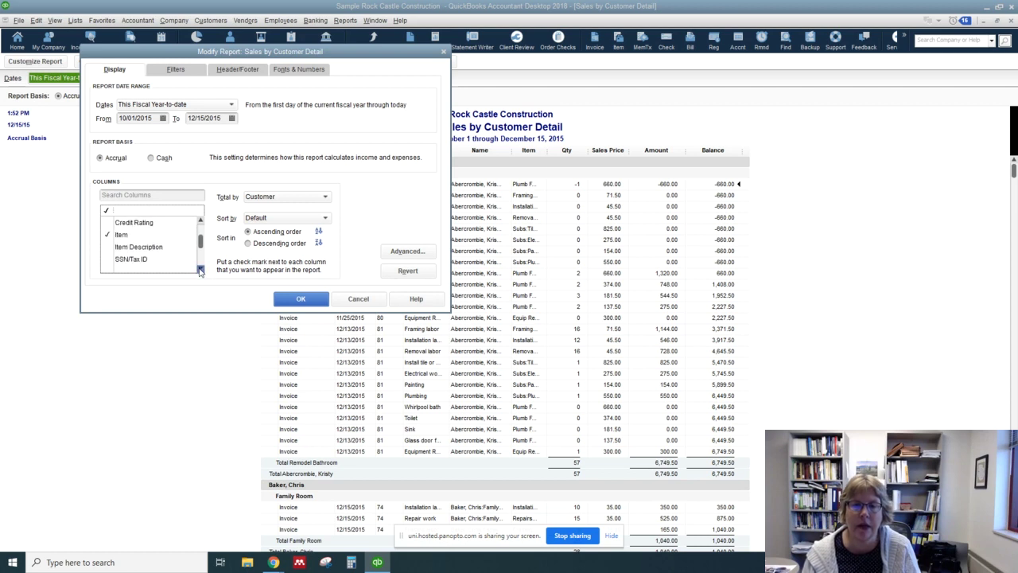
left_click(201, 269)
left_click(201, 269)
left_click(201, 269)
left_click(201, 269)
left_click(200, 269)
left_click(200, 269)
left_click(201, 268)
left_click(201, 269)
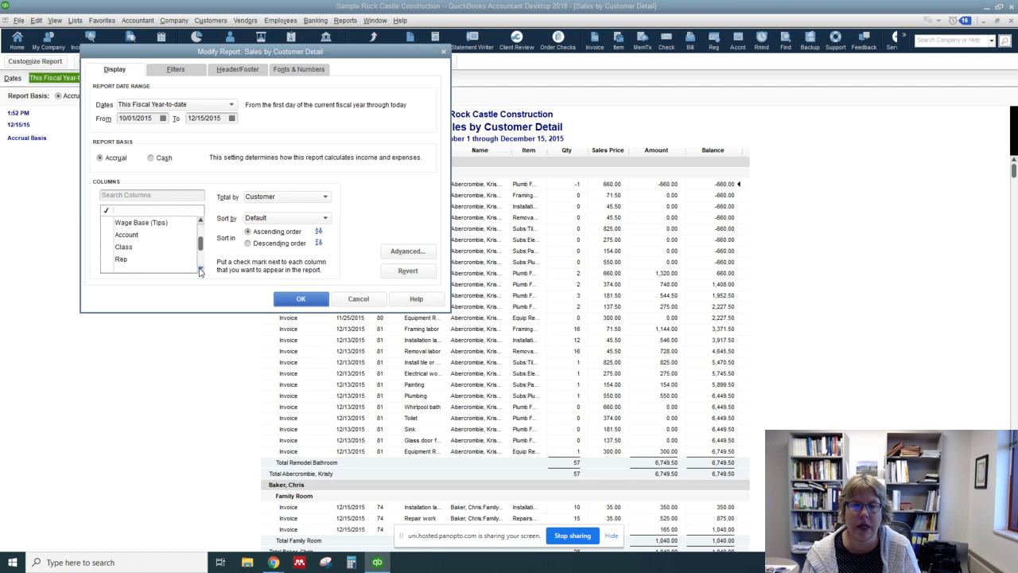
left_click(200, 269)
left_click(201, 268)
left_click(201, 268)
left_click(200, 269)
left_click(200, 269)
left_click(200, 269)
left_click(201, 269)
left_click(201, 269)
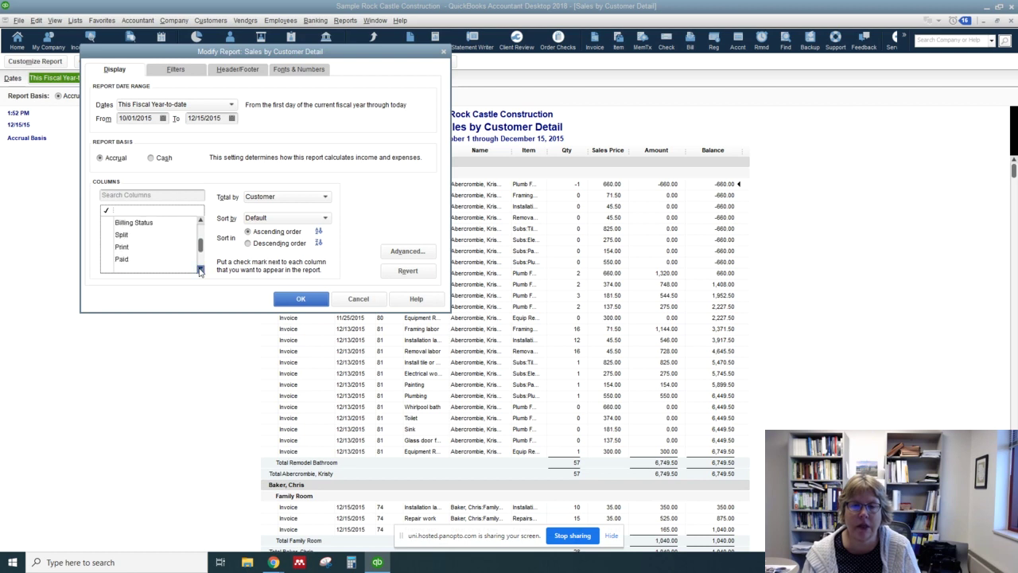
left_click(118, 263)
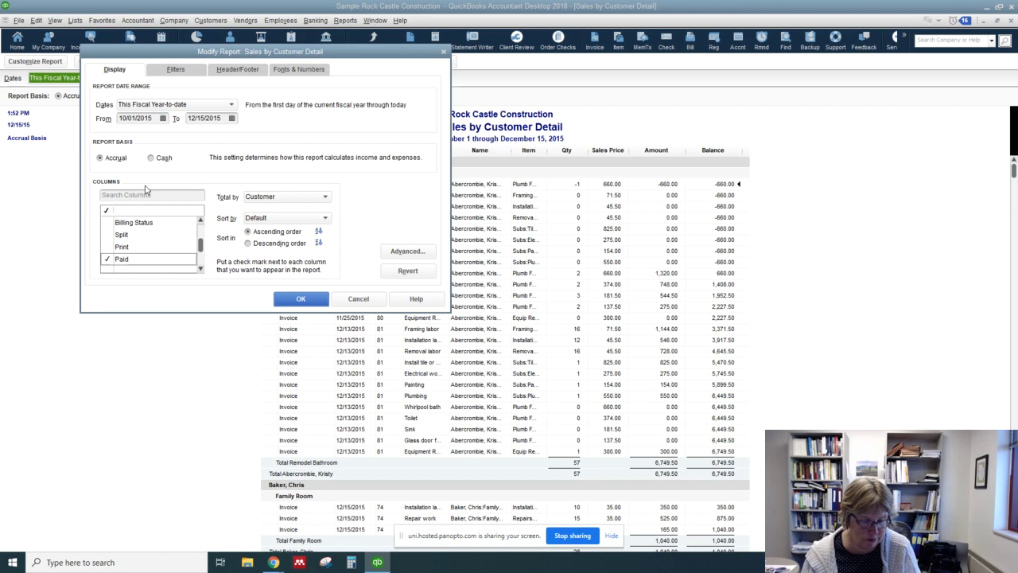
- Turn off Time Prepared, Report Basis and header printing after the first page, and set the page layout alignment to Left
left_click(176, 70)
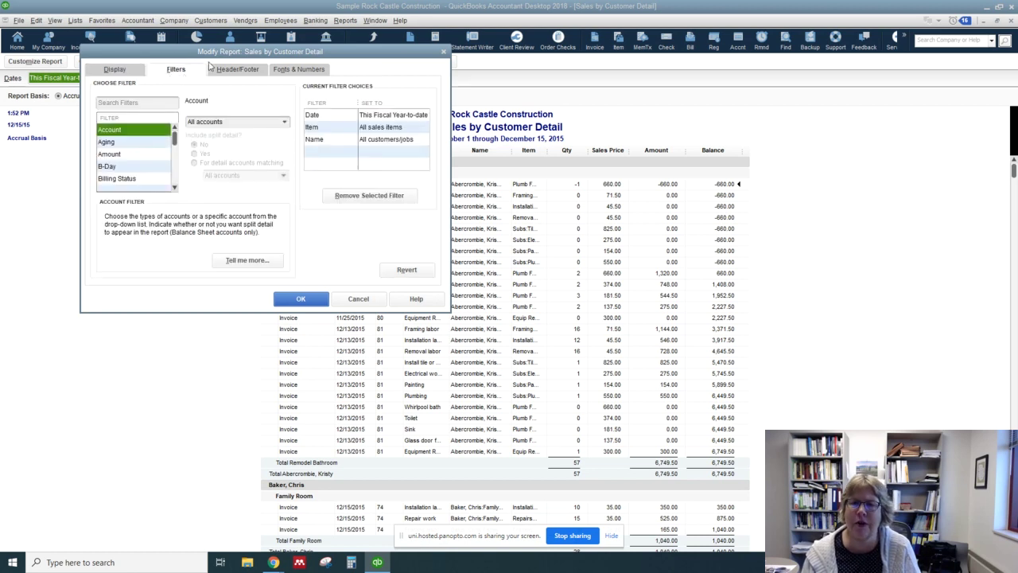
left_click(245, 70)
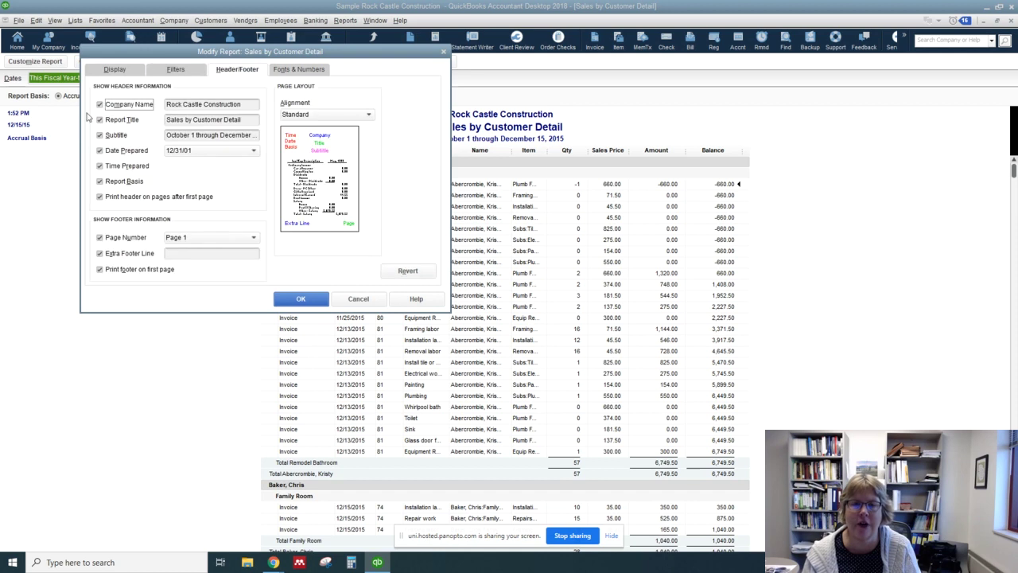
left_click(99, 167)
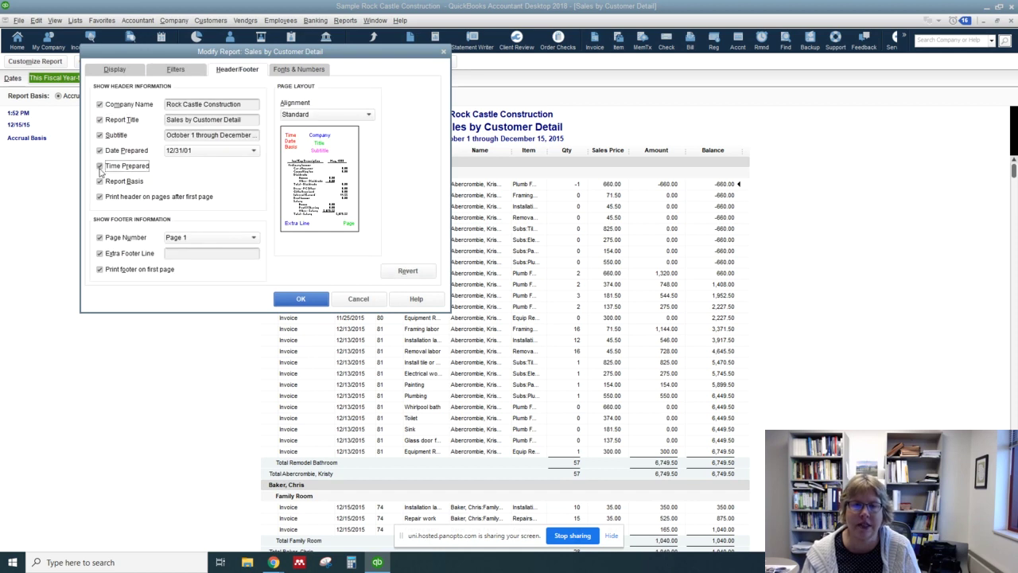
left_click(99, 181)
left_click(99, 197)
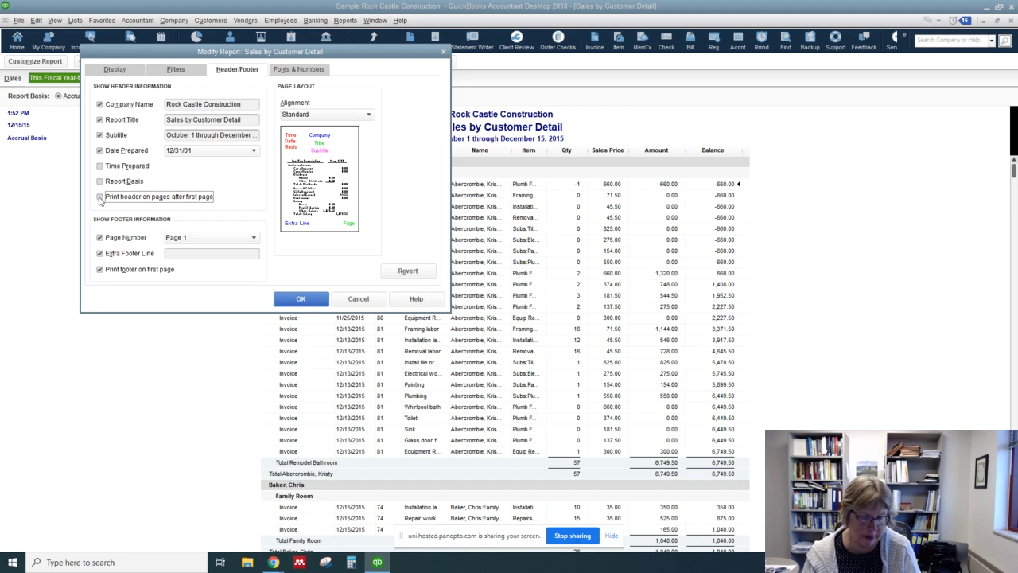
left_click(316, 119)
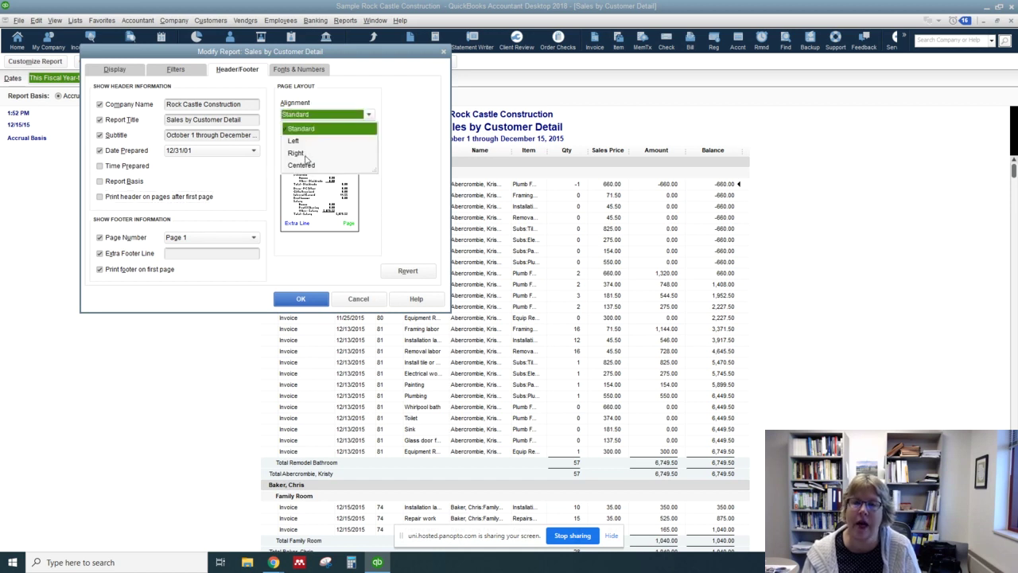
left_click(306, 141)
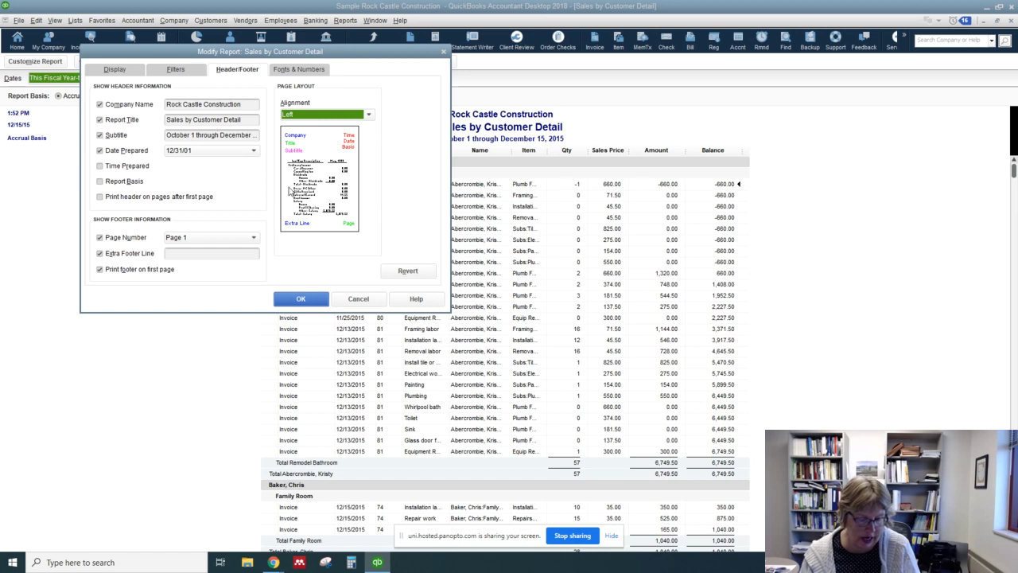
- Show the report's negative numbers in parentheses and bright red, and display all numbers without cents
left_click(299, 69)
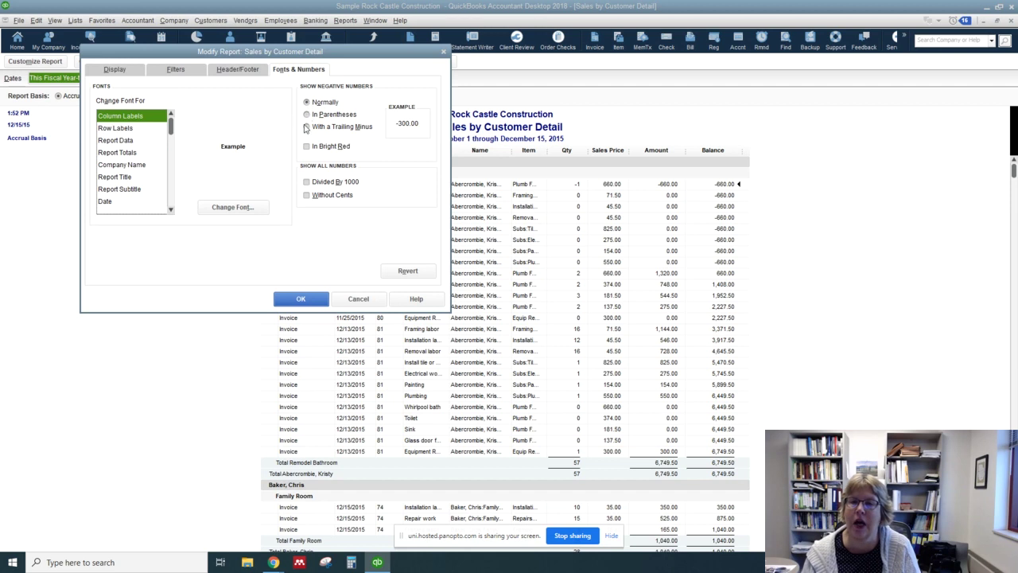
left_click(307, 115)
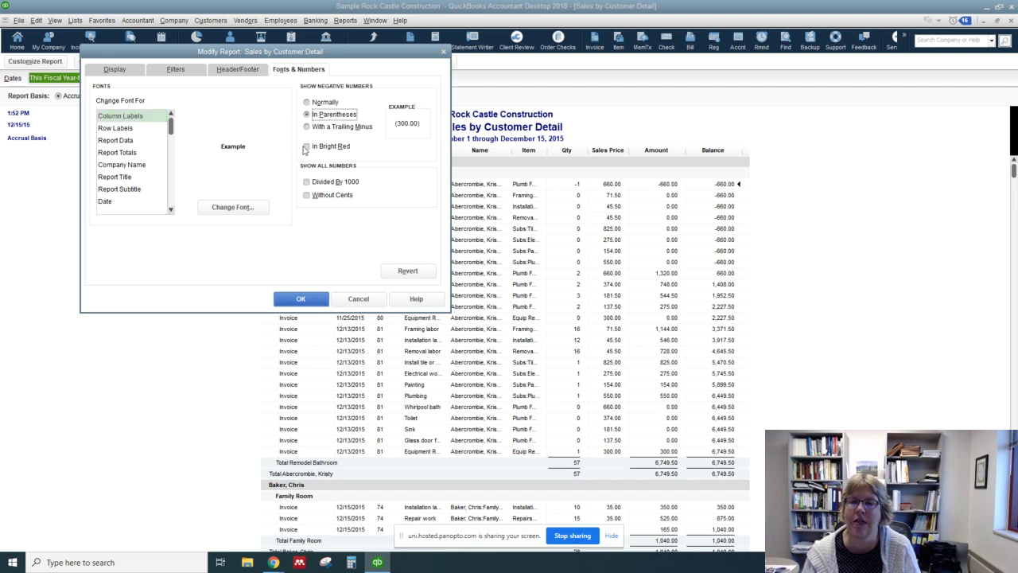
left_click(306, 147)
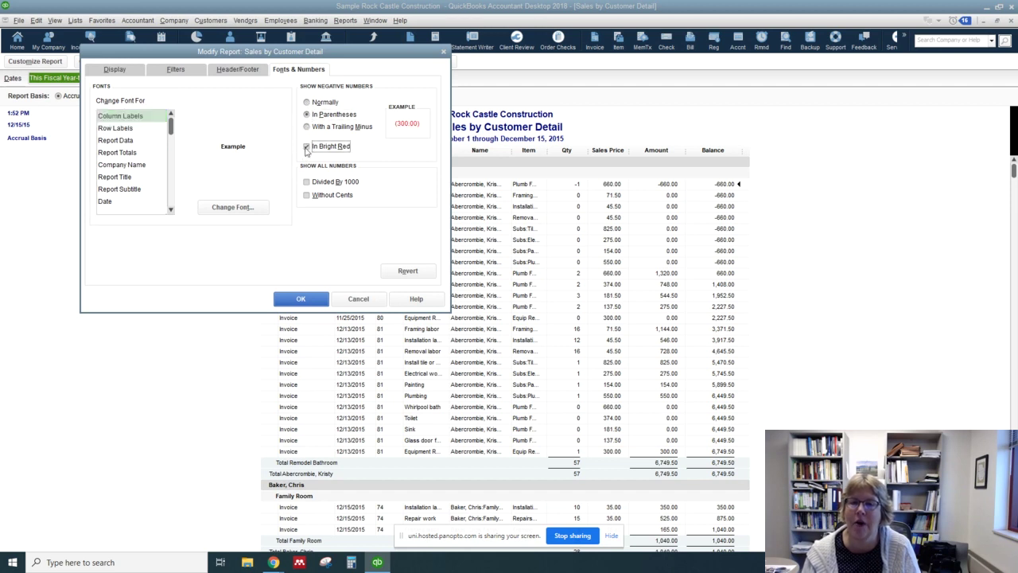
left_click(307, 196)
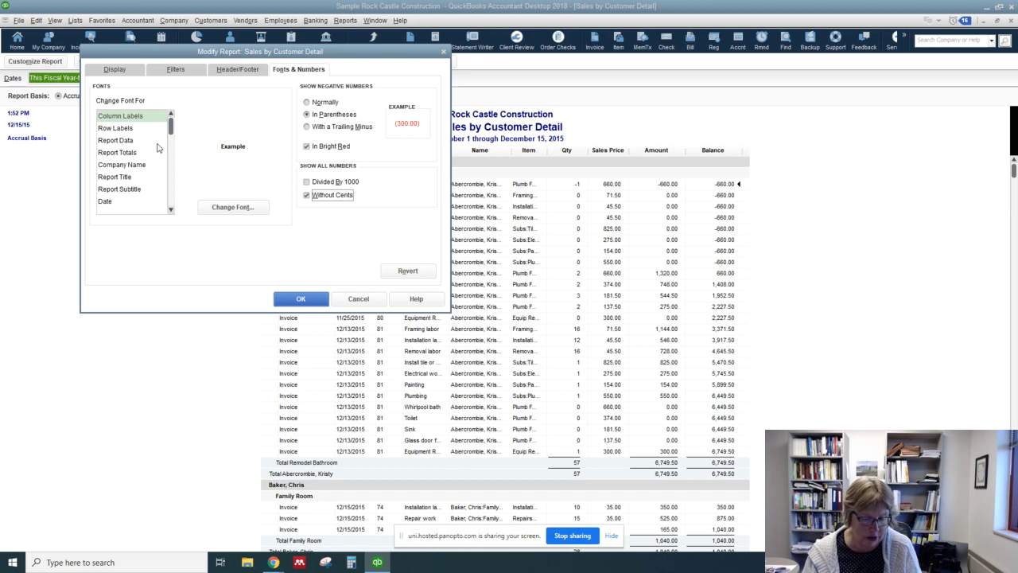
- Set the font of the report's column labels to size 9 in blue, leave related fonts out of the change, and apply the report modifications
left_click(120, 117)
left_click(214, 210)
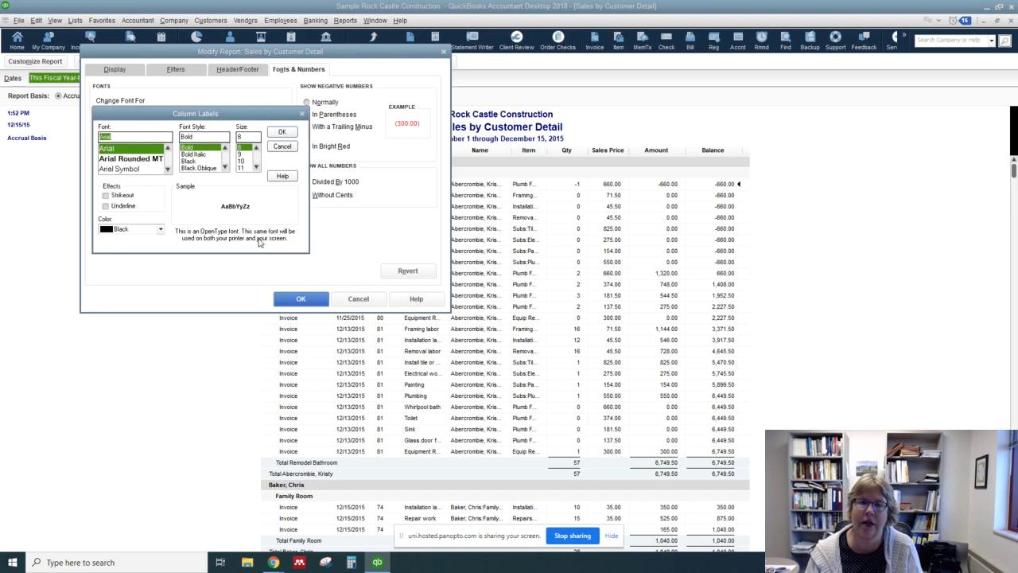
left_click(248, 155)
left_click(160, 229)
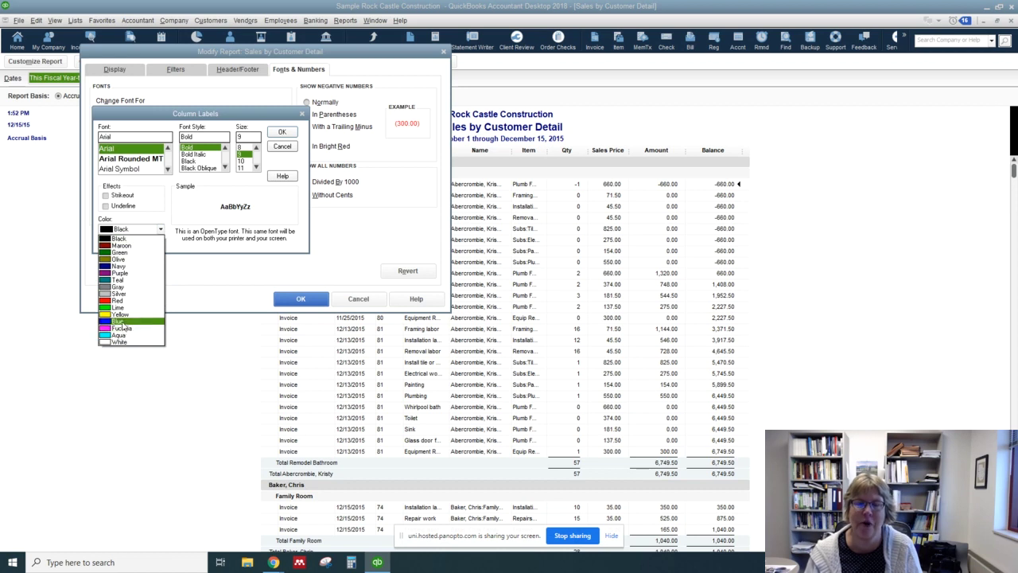
left_click(122, 322)
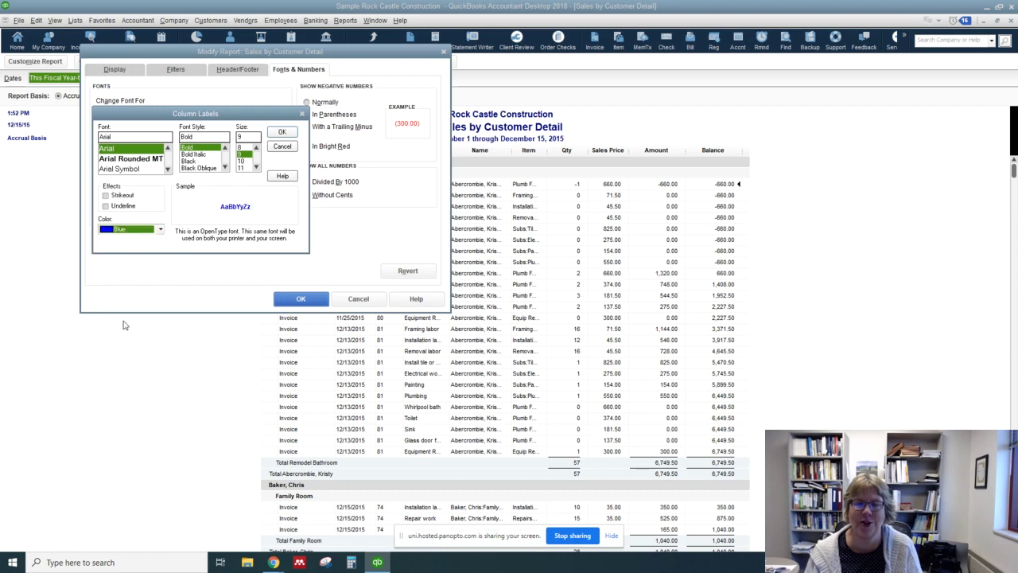
left_click(283, 132)
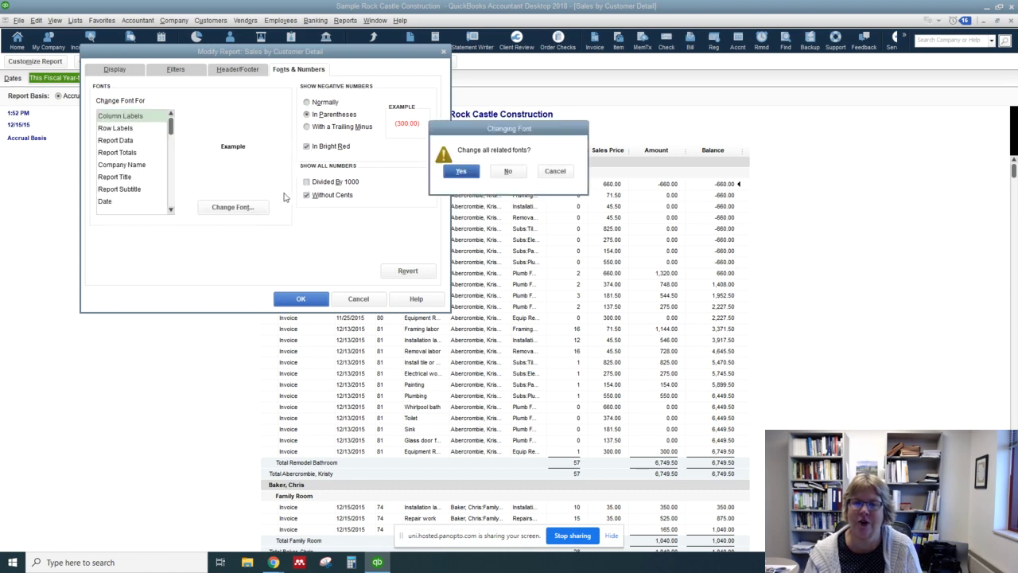
left_click(507, 174)
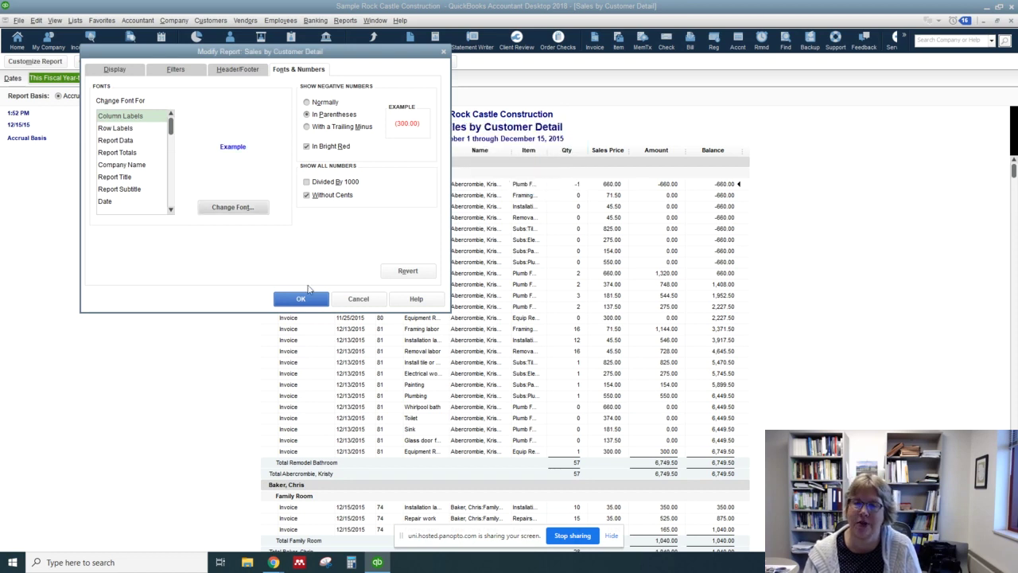
left_click(302, 298)
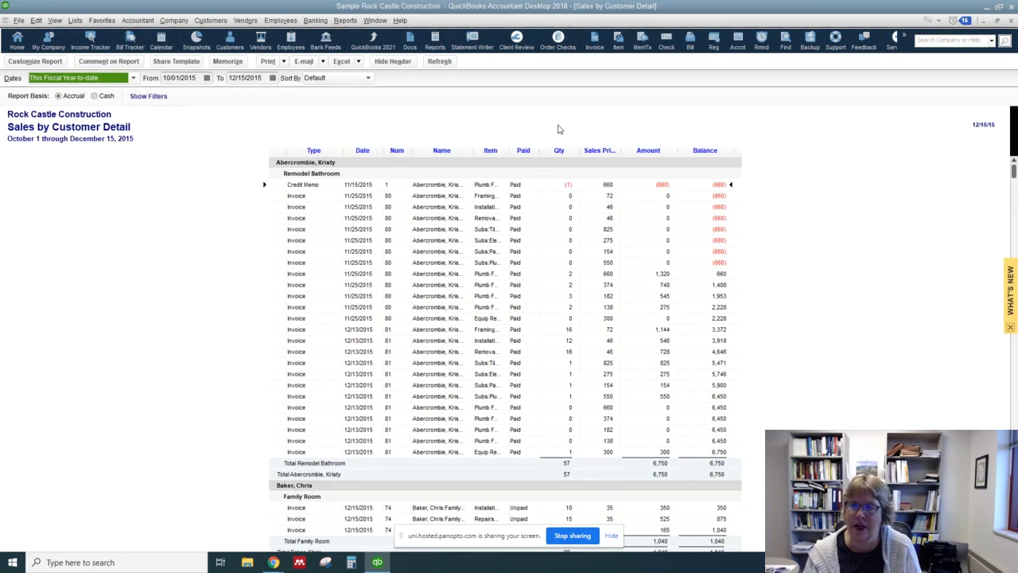
scroll(545, 266, "down", 3)
scroll(545, 265, "up", 3)
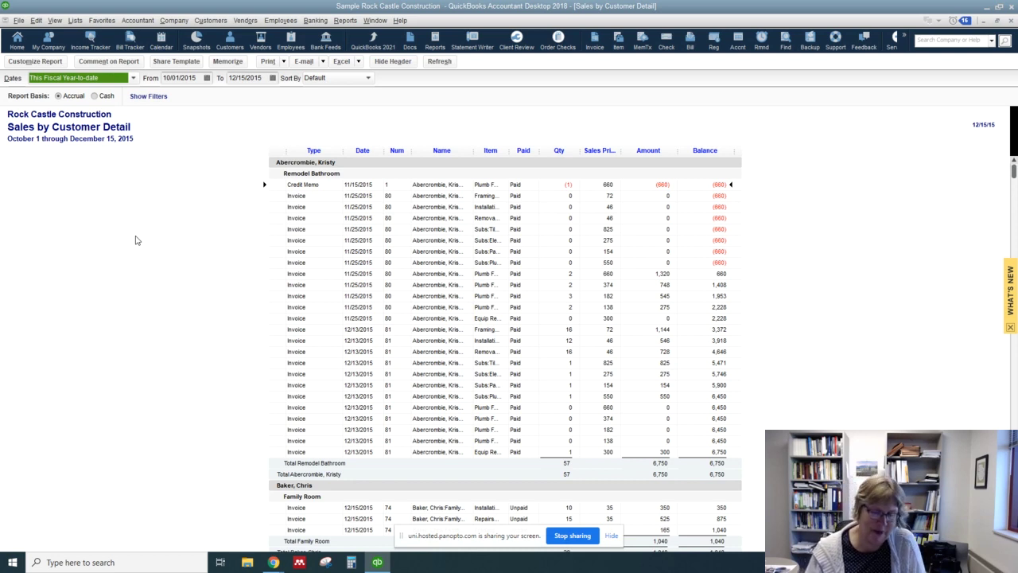
- Memorize the report as "Sales by Customer Detail - Customized" in the Customers memorized report group, and close the report
left_click(228, 62)
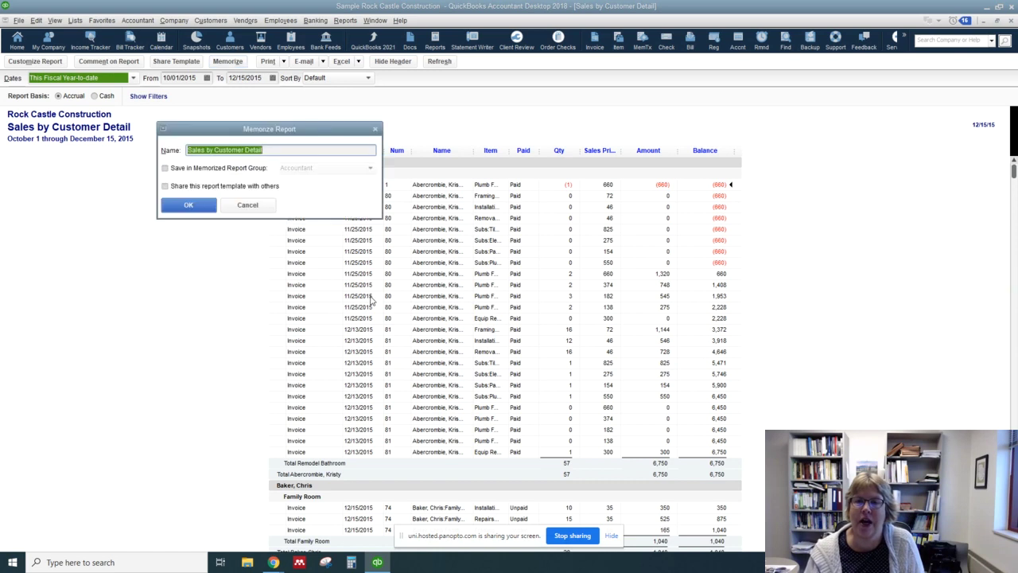
left_click(274, 151)
type("-")
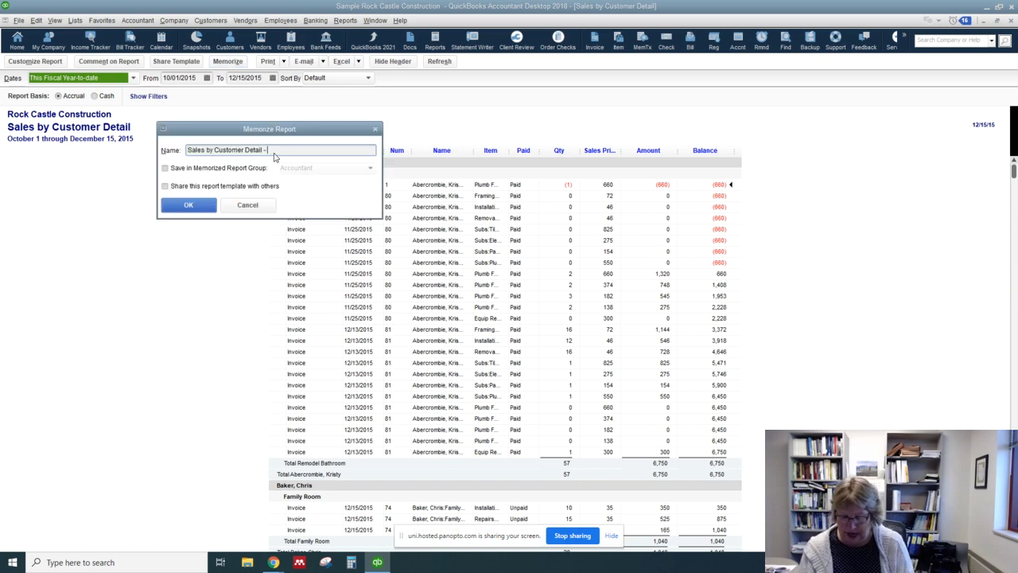
type(" Customer")
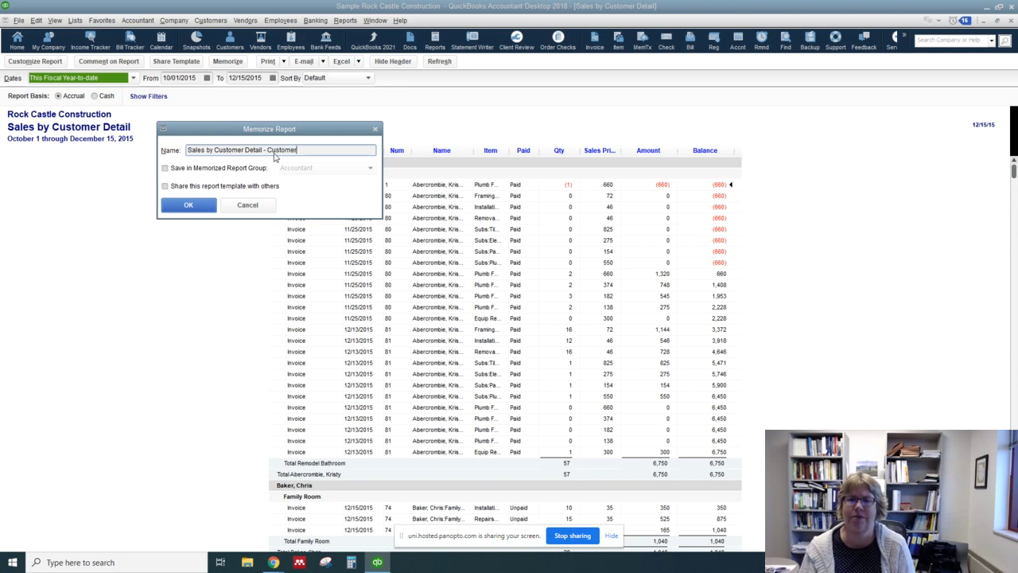
key("BackSpace")
key("BackSpace")
type("ized")
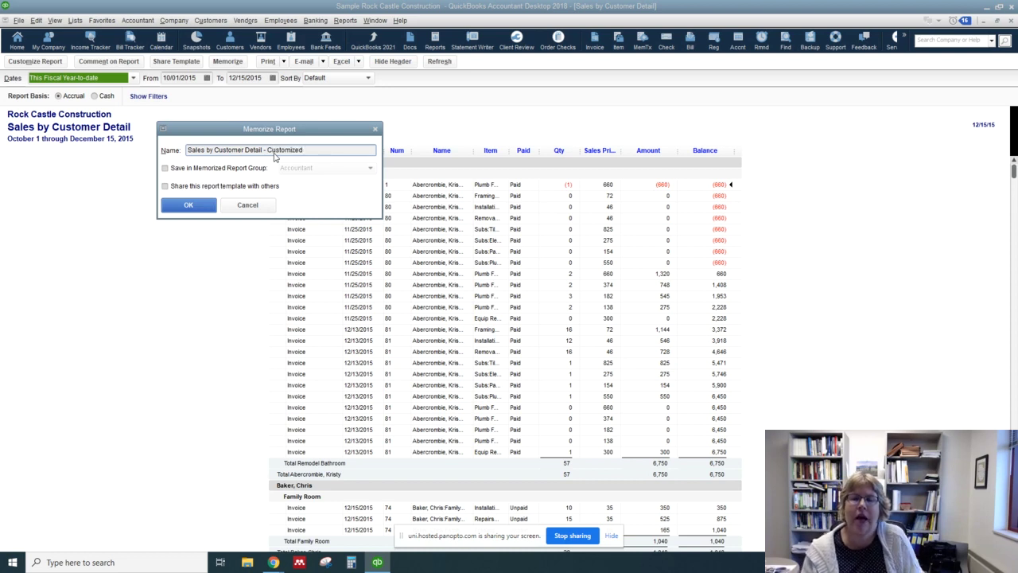
left_click(165, 169)
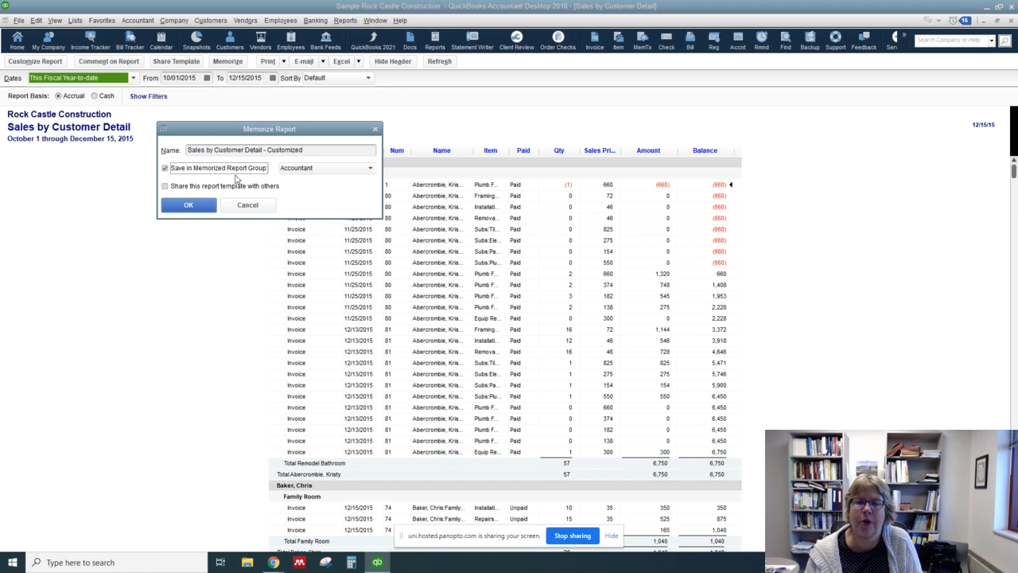
left_click(317, 170)
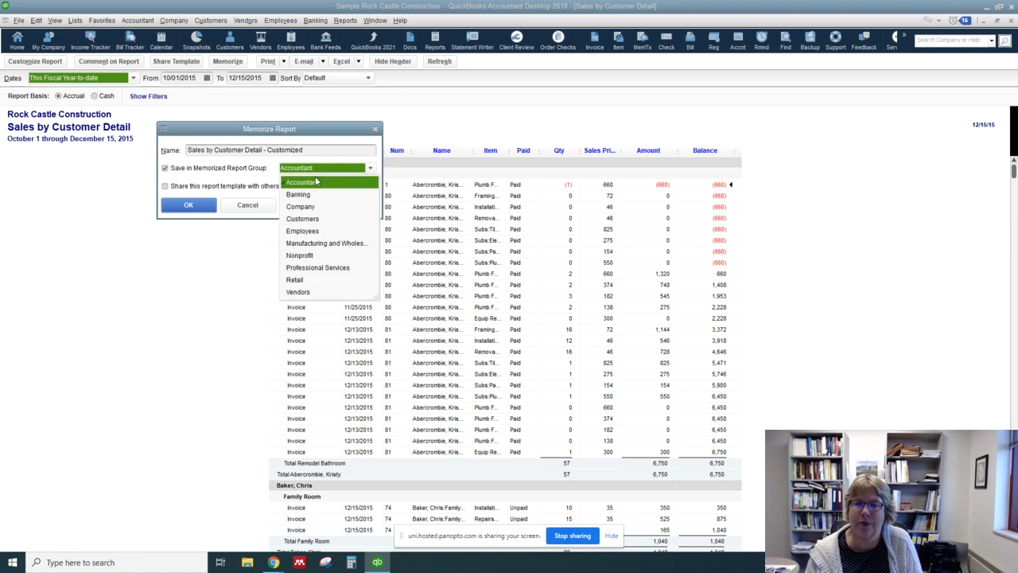
left_click(306, 220)
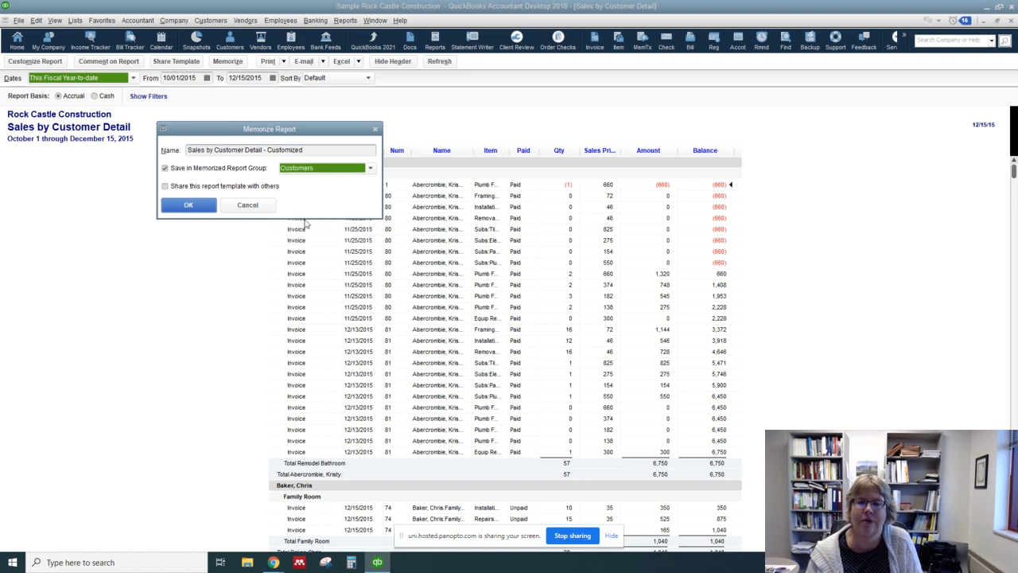
left_click(189, 205)
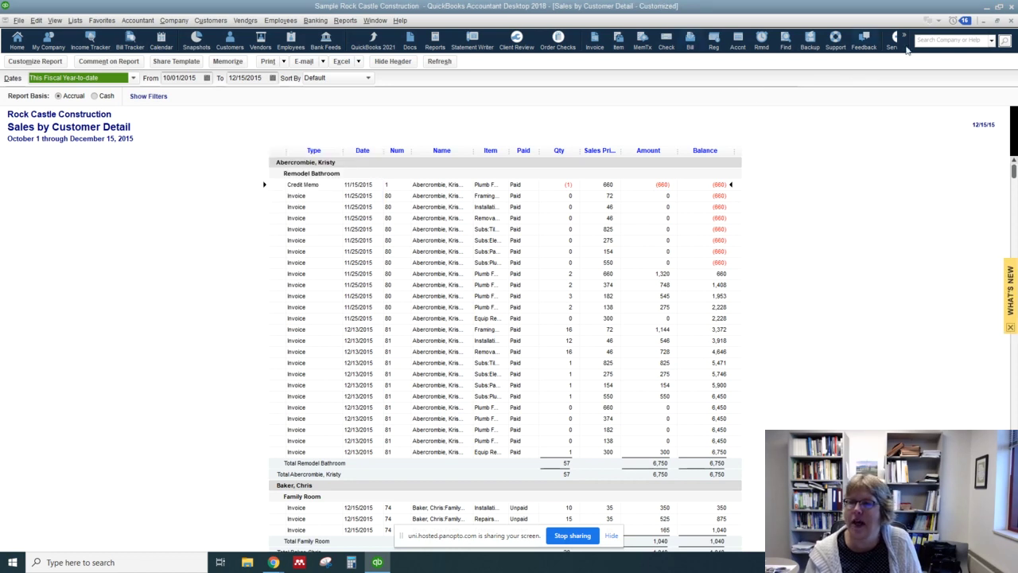
left_click(1012, 20)
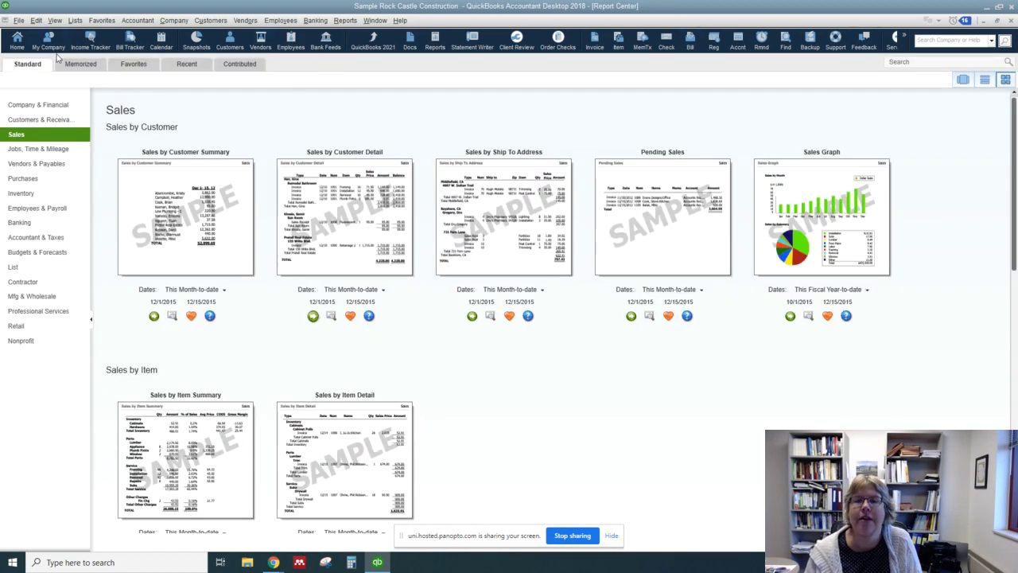
- Check the list of memorized Customers reports for the customized sales report
left_click(344, 20)
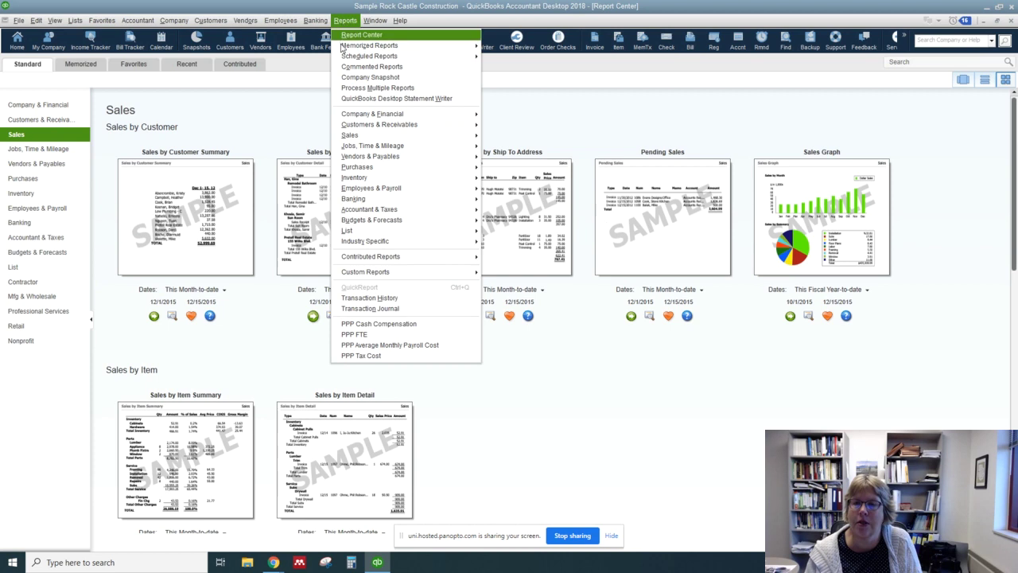
mouse_move(372, 46)
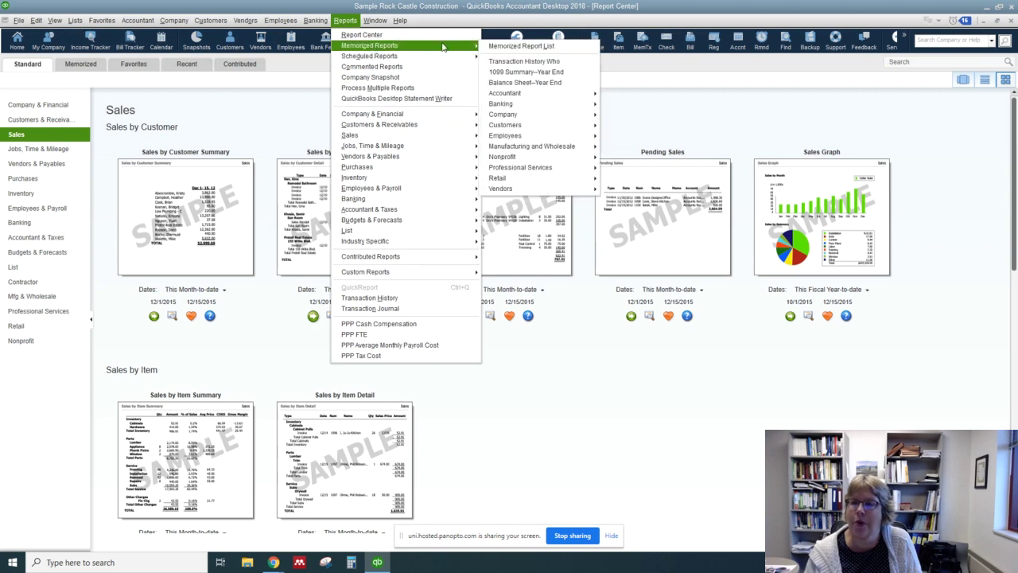
mouse_move(525, 128)
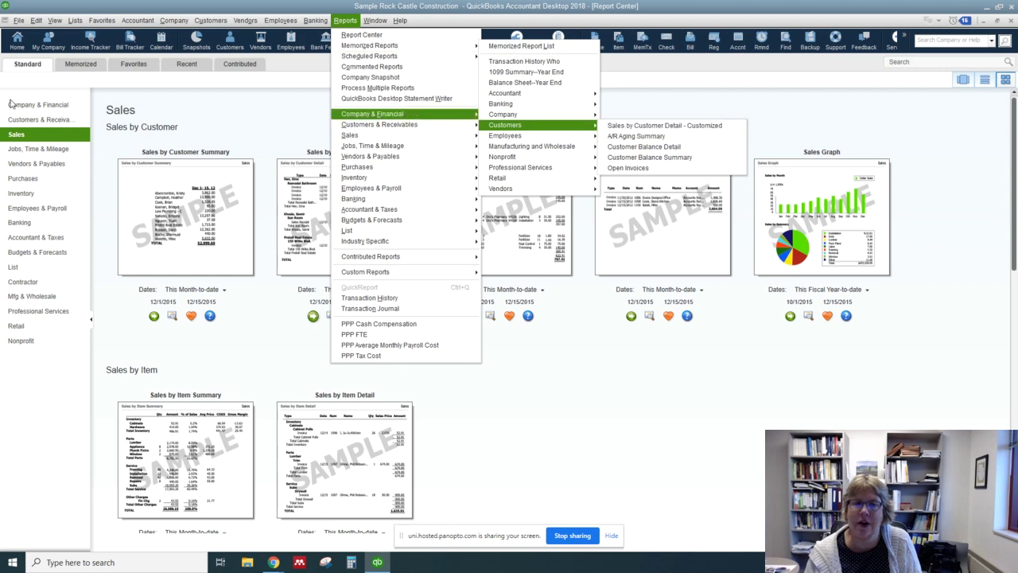
left_click(204, 110)
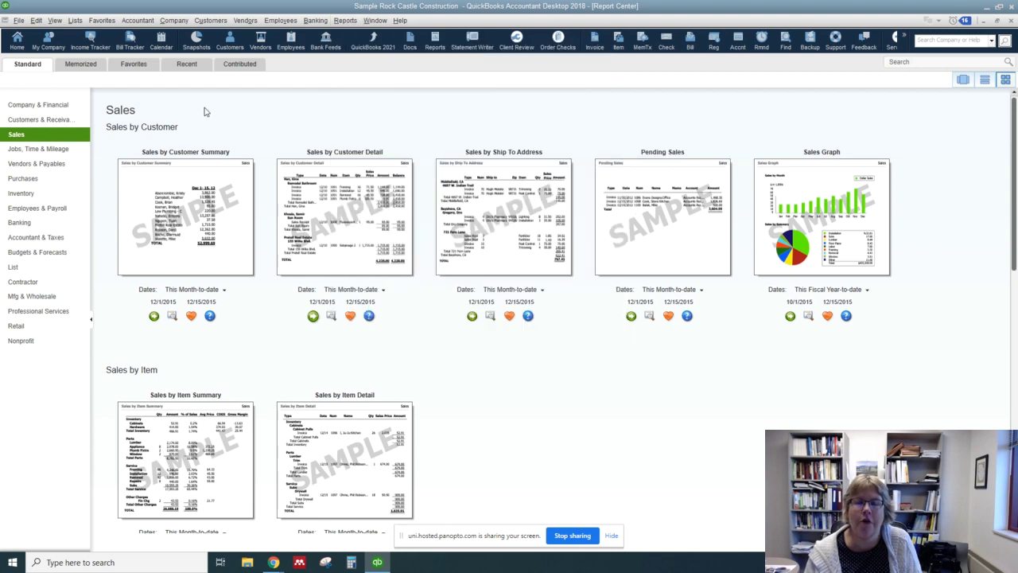
- Run the Sales by Customer Detail - Customized report from the Report Center's memorized Customers reports
left_click(80, 63)
left_click(24, 163)
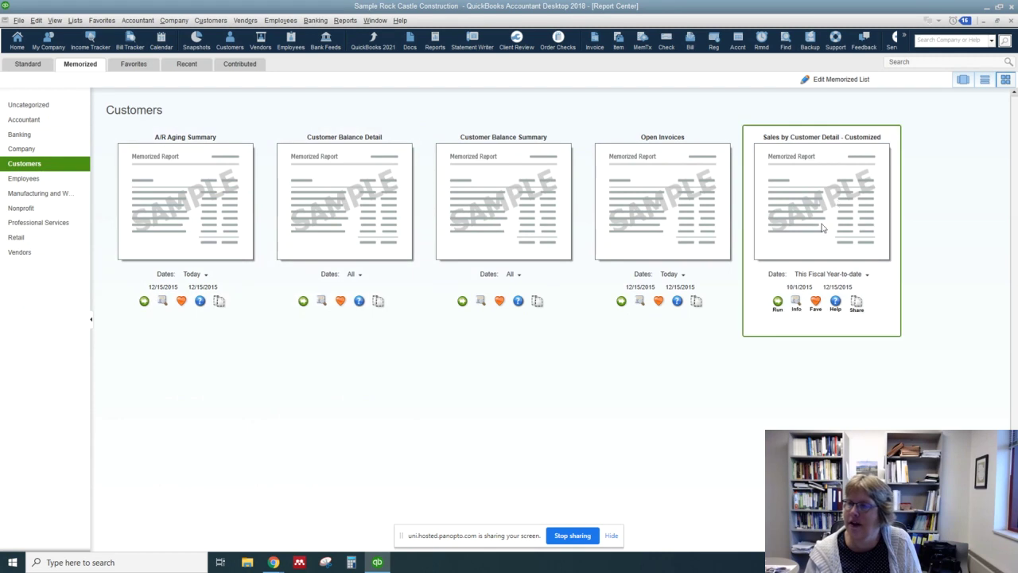
left_click(778, 300)
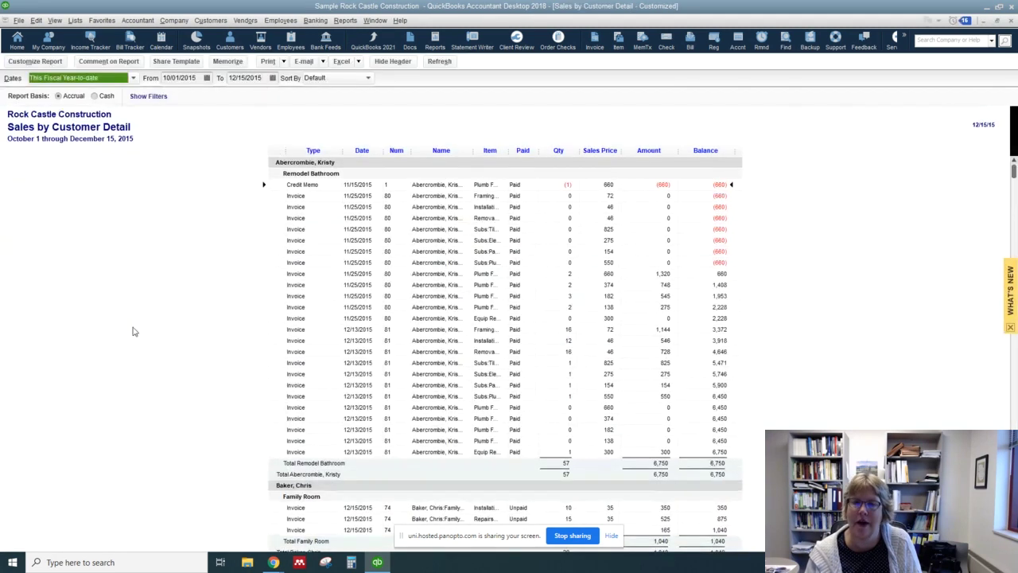